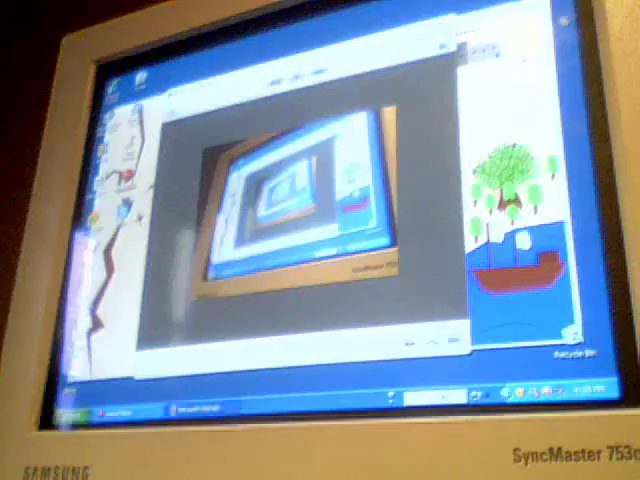
# - Close the image viewer and start Game Maker from its desktop icon
pyautogui.hotkey('alt', 'F4')
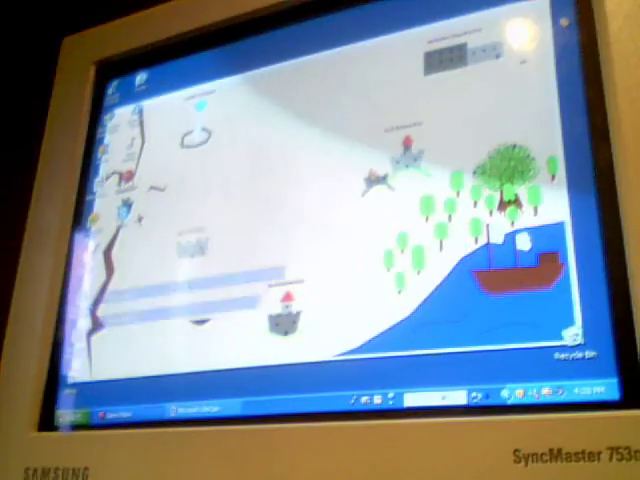
pyautogui.doubleClick(140, 85)
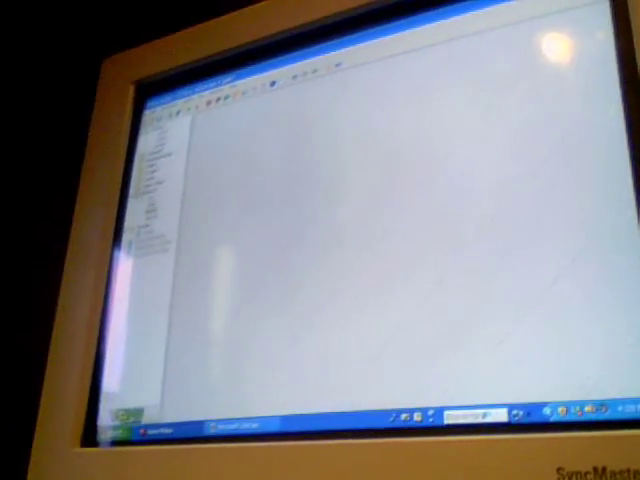
# - Add a specific event variant to the object and fill in one action for it
pyautogui.press('Return')
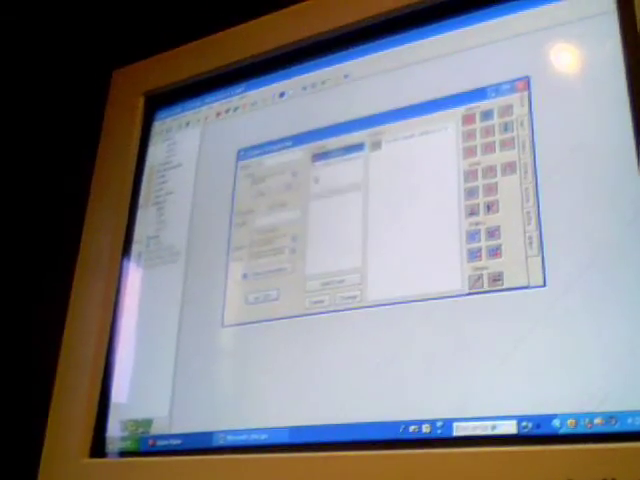
pyautogui.click(340, 165)
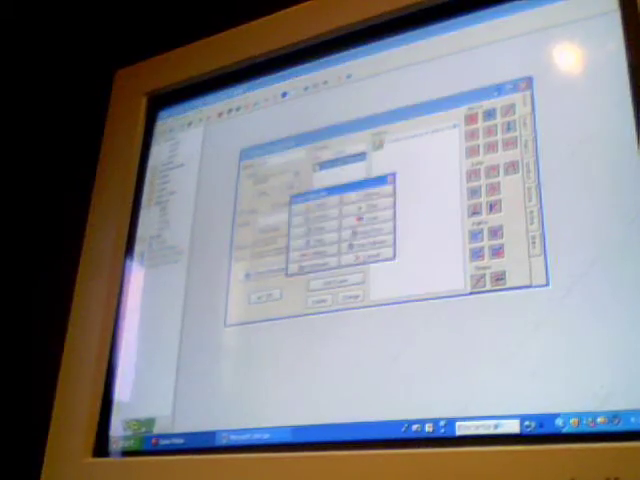
pyautogui.rightClick(370, 190)
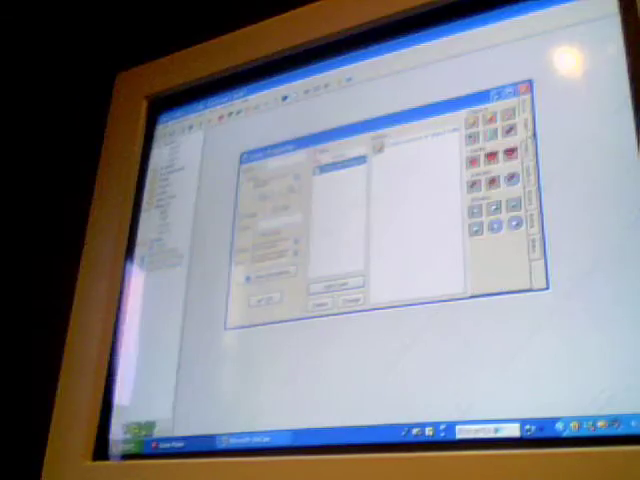
pyautogui.click(334, 293)
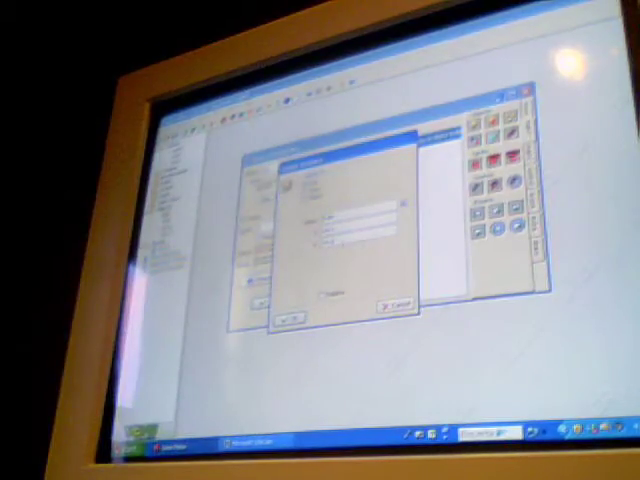
pyautogui.click(289, 317)
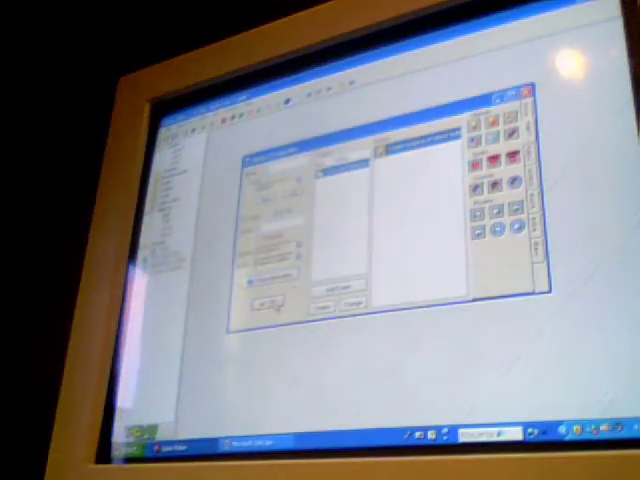
# - Close the current object and give the next object a sprite from the list
pyautogui.click(340, 302)
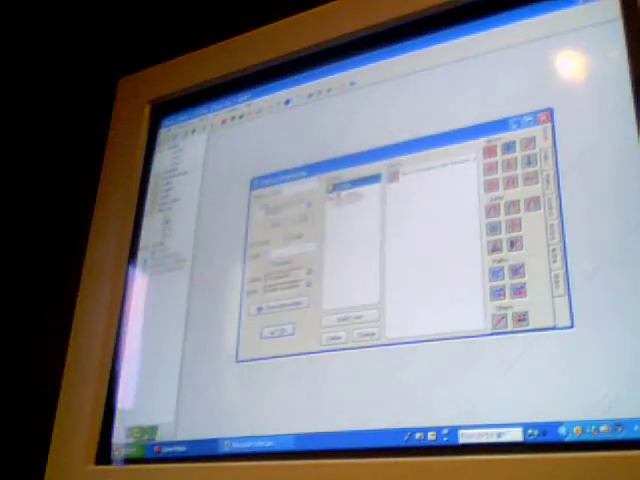
pyautogui.click(355, 185)
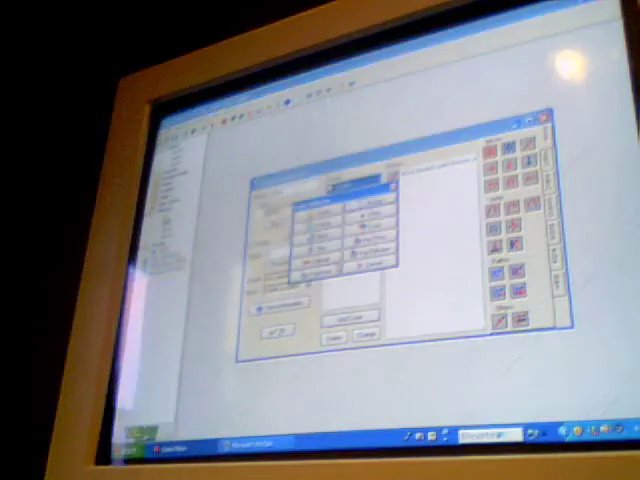
pyautogui.click(360, 230)
# - Add and confirm a new action on that object, then select its event
pyautogui.click(355, 320)
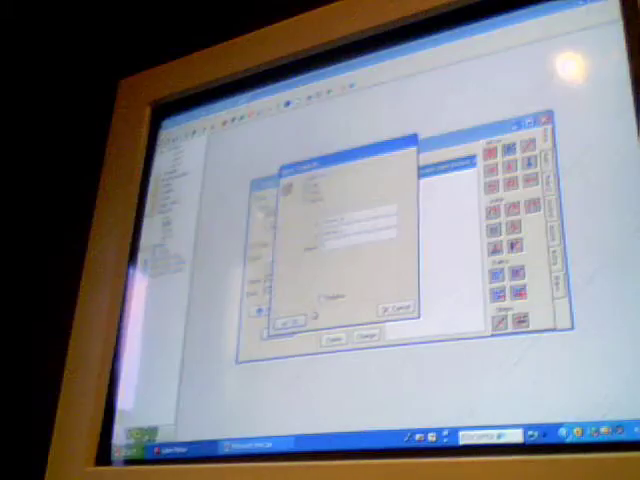
pyautogui.press('Return')
pyautogui.click(350, 192)
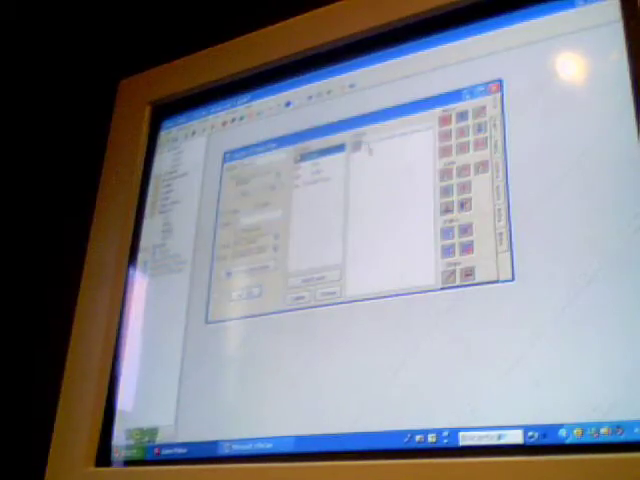
# - Add and configure another action under the selected event
pyautogui.click(365, 148)
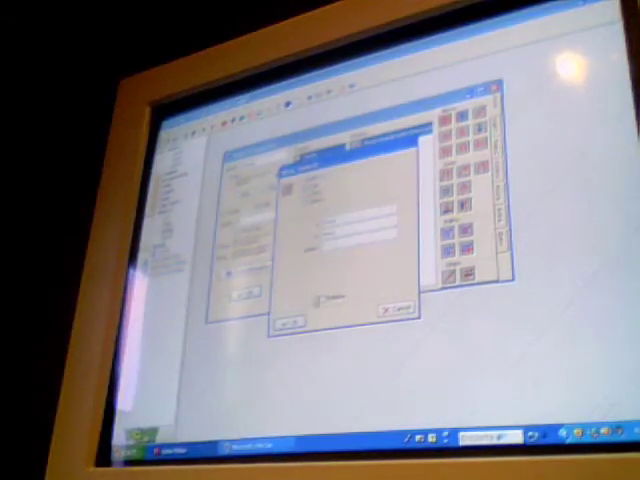
pyautogui.click(290, 322)
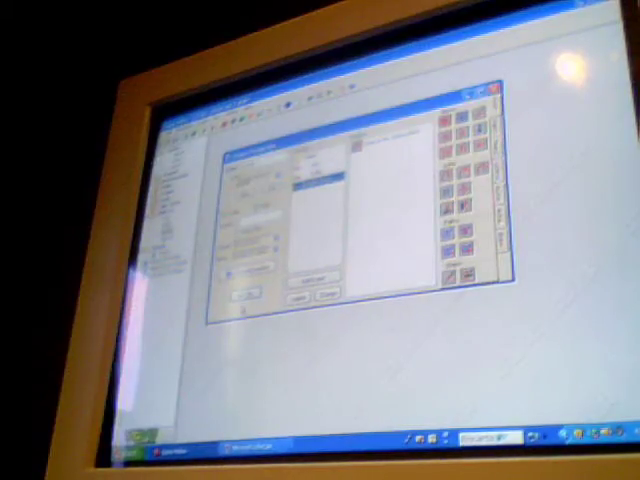
# - Close the current object and add an event to another object
pyautogui.click(303, 297)
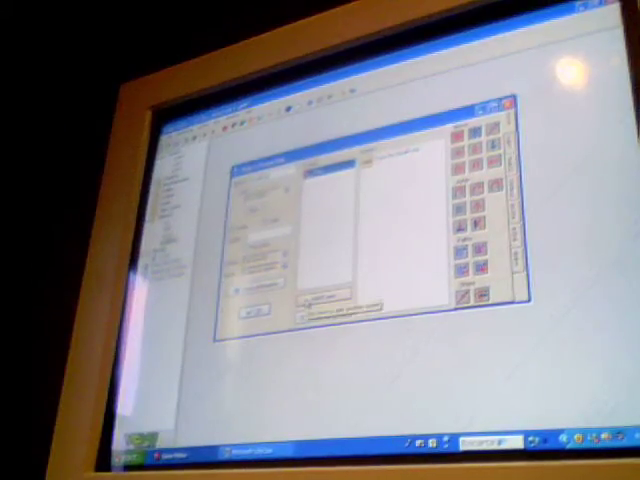
pyautogui.click(330, 298)
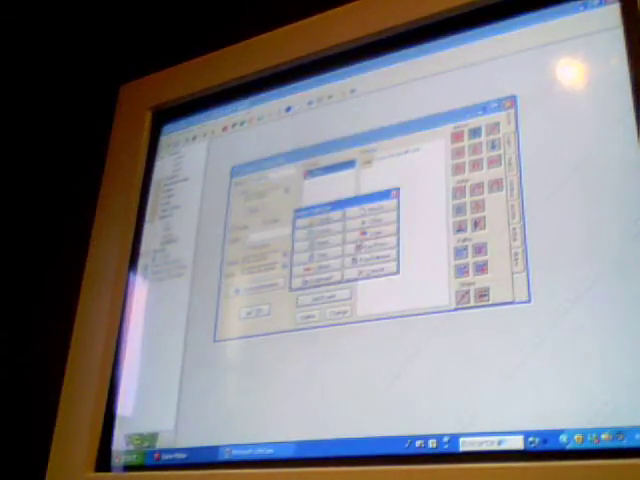
pyautogui.click(364, 221)
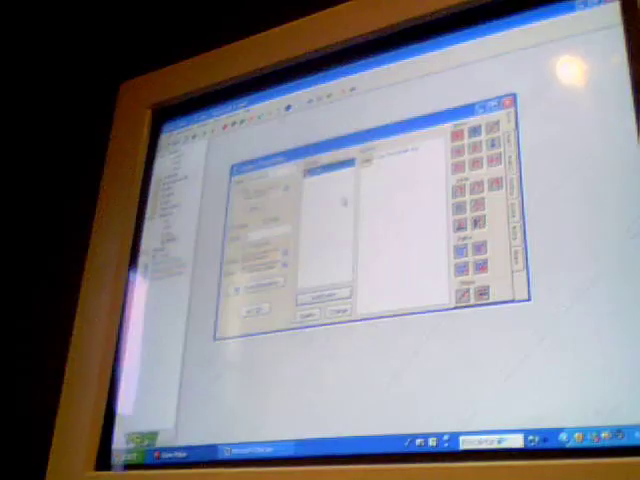
# - Add and confirm an action from a different action category for that event
pyautogui.click(515, 215)
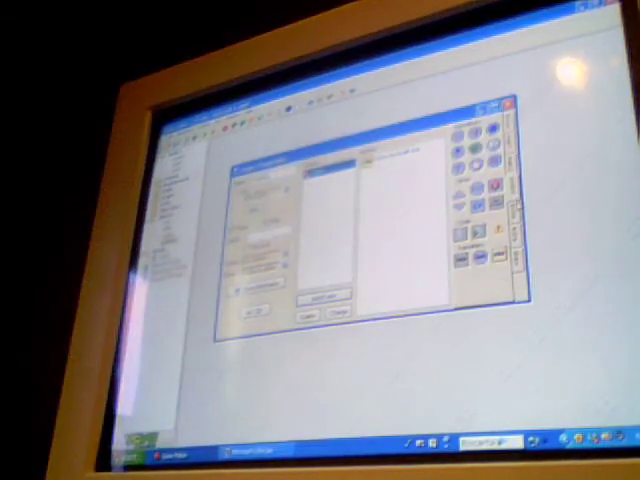
pyautogui.click(515, 235)
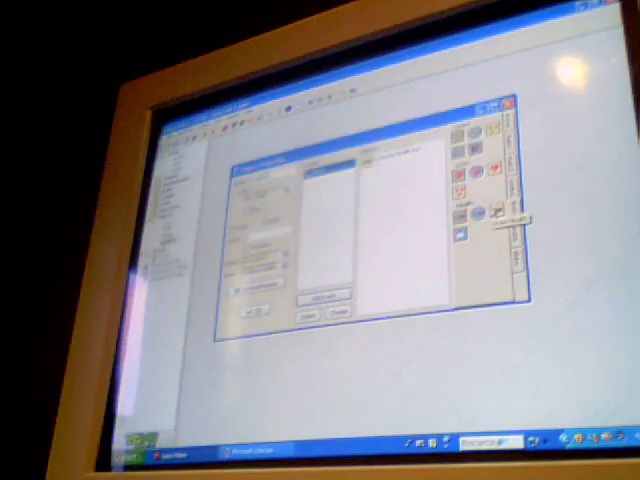
pyautogui.doubleClick(385, 158)
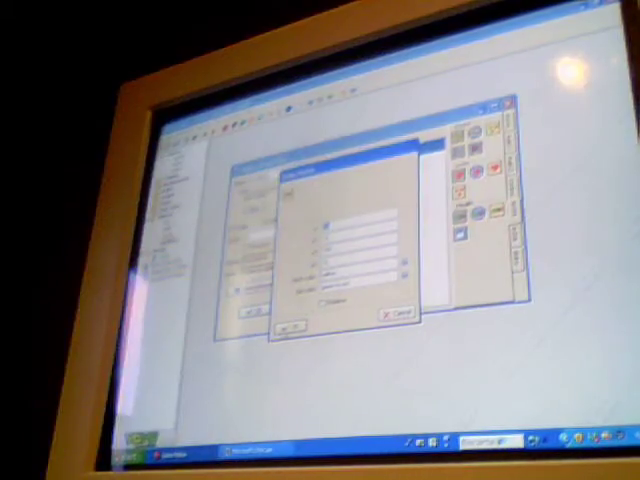
pyautogui.press('Return')
pyautogui.press('Return')
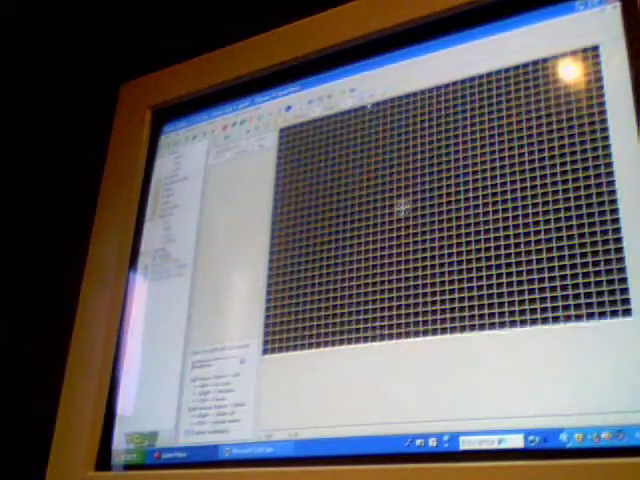
# - Test-run the game from the room editor with the green Run button
pyautogui.click(455, 280)
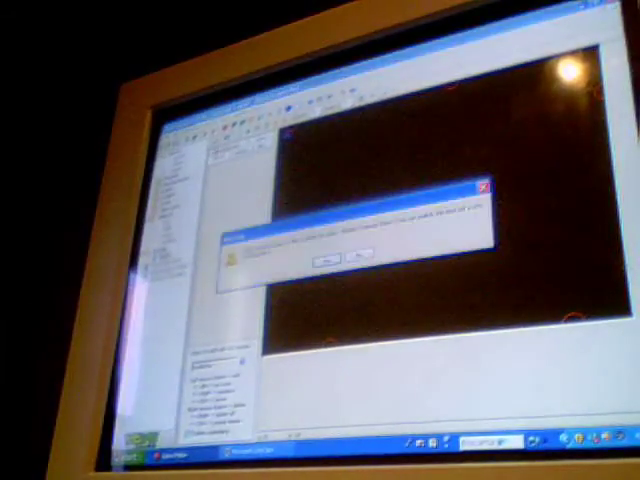
# - Dismiss the warning message to end the game run
pyautogui.click(330, 262)
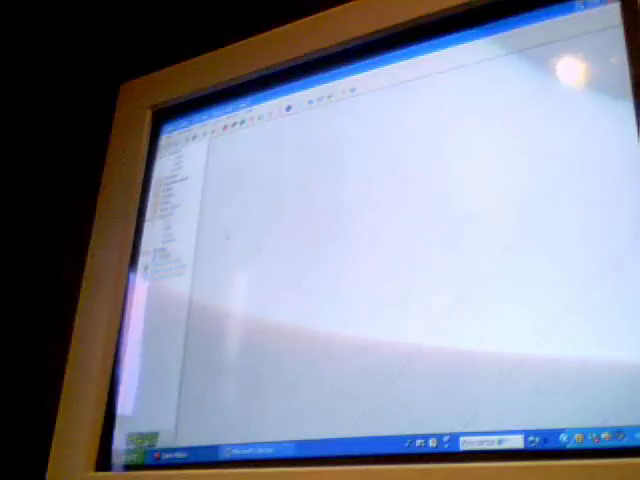